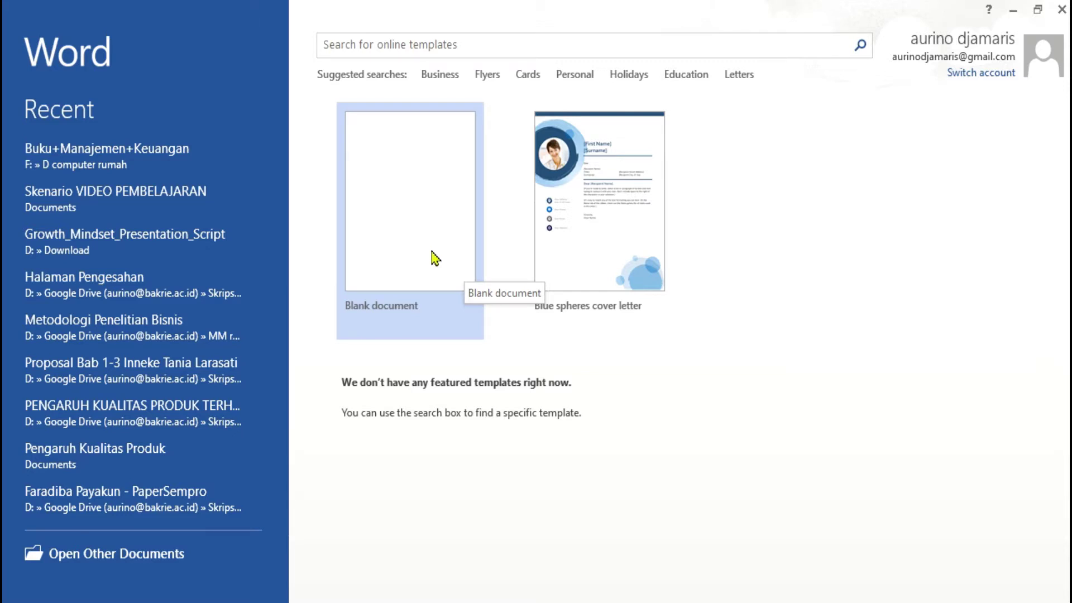
# - Create a new blank document from the Word start screen
pyautogui.click(435, 258)
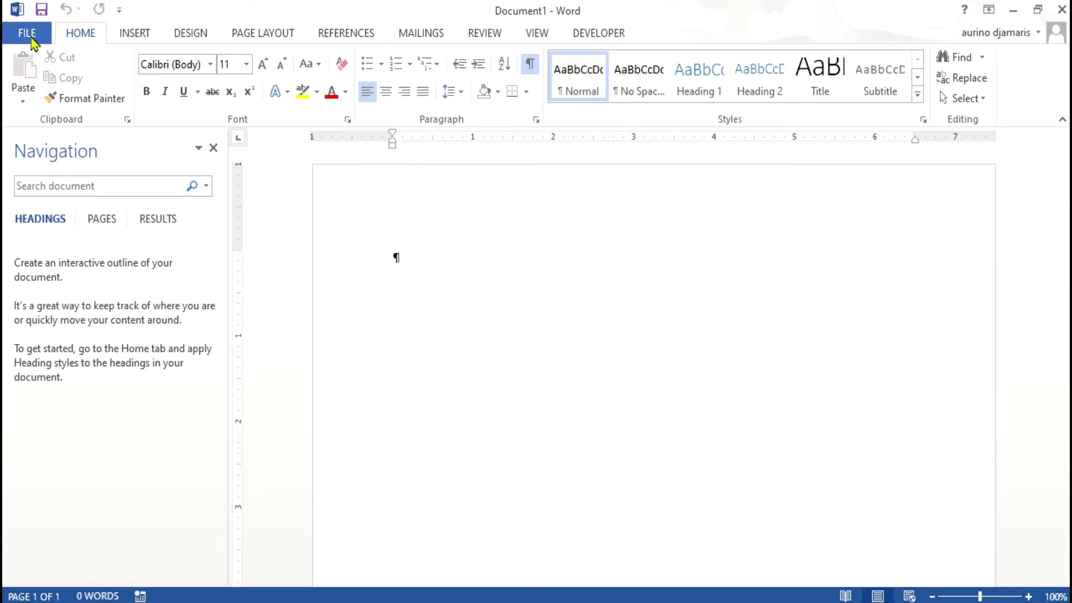
pyautogui.click(120, 10)
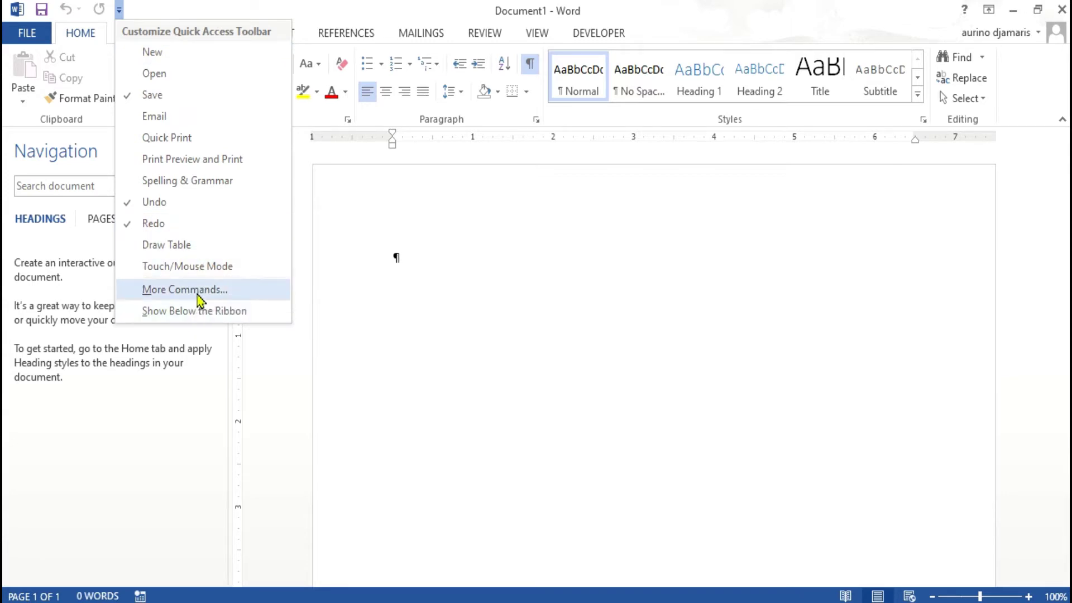
pyautogui.click(199, 293)
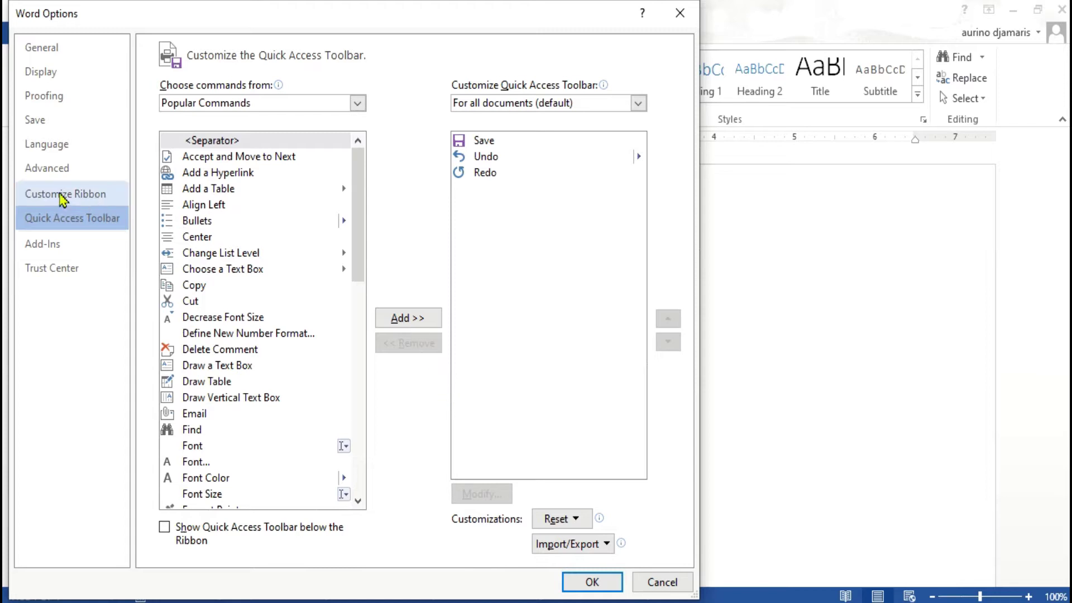
pyautogui.click(62, 195)
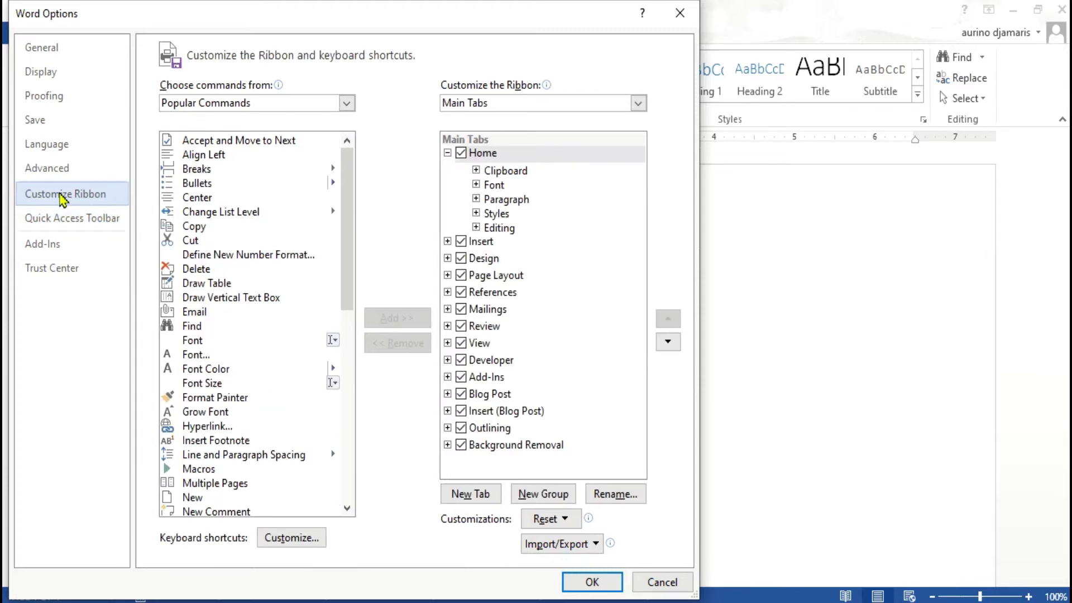
pyautogui.click(461, 363)
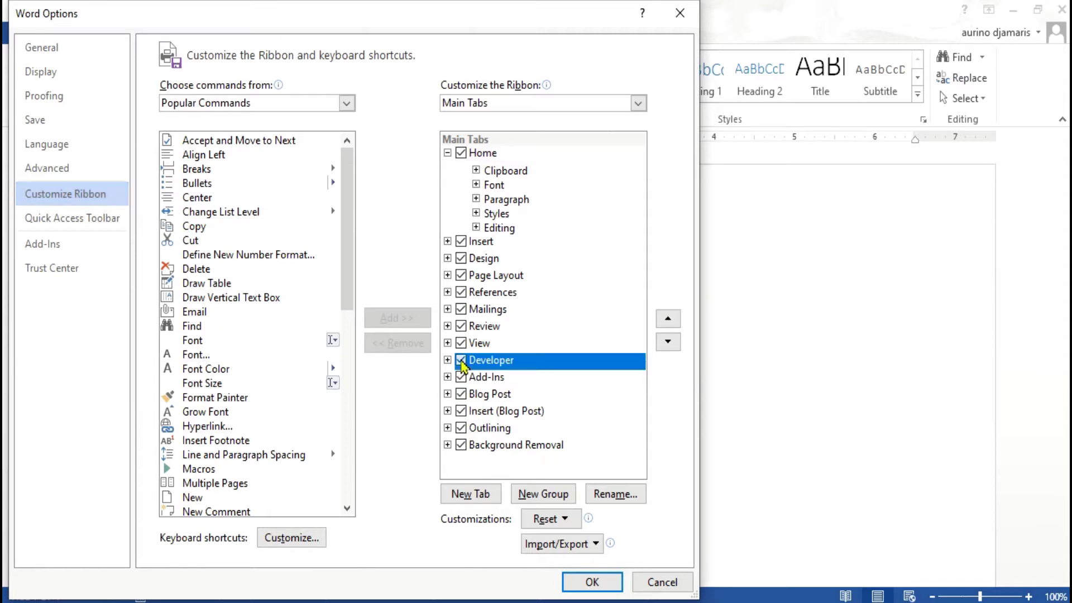
pyautogui.click(461, 361)
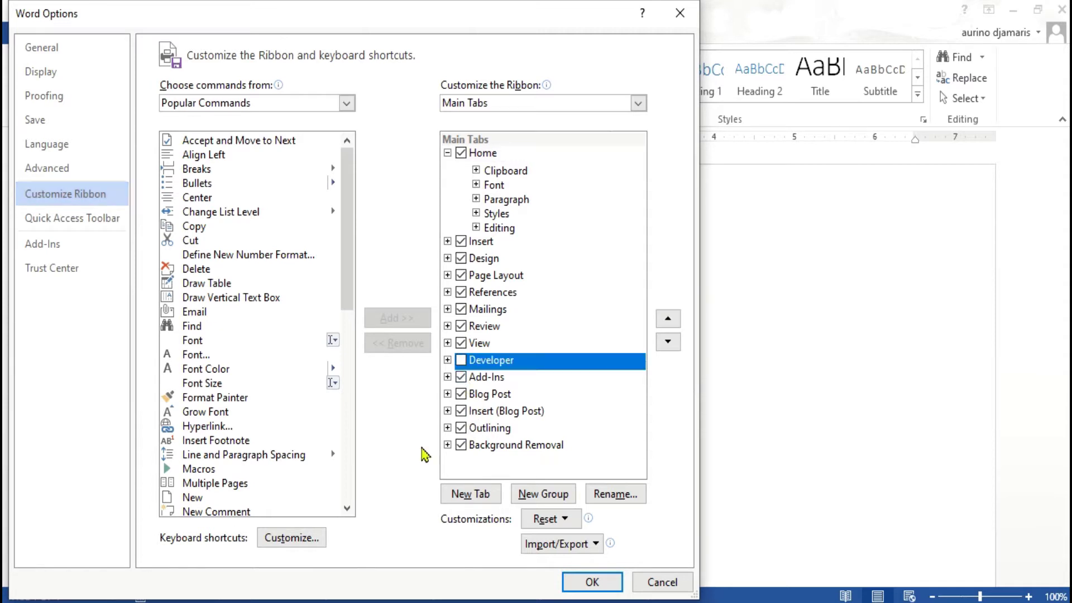
pyautogui.click(463, 361)
pyautogui.click(462, 361)
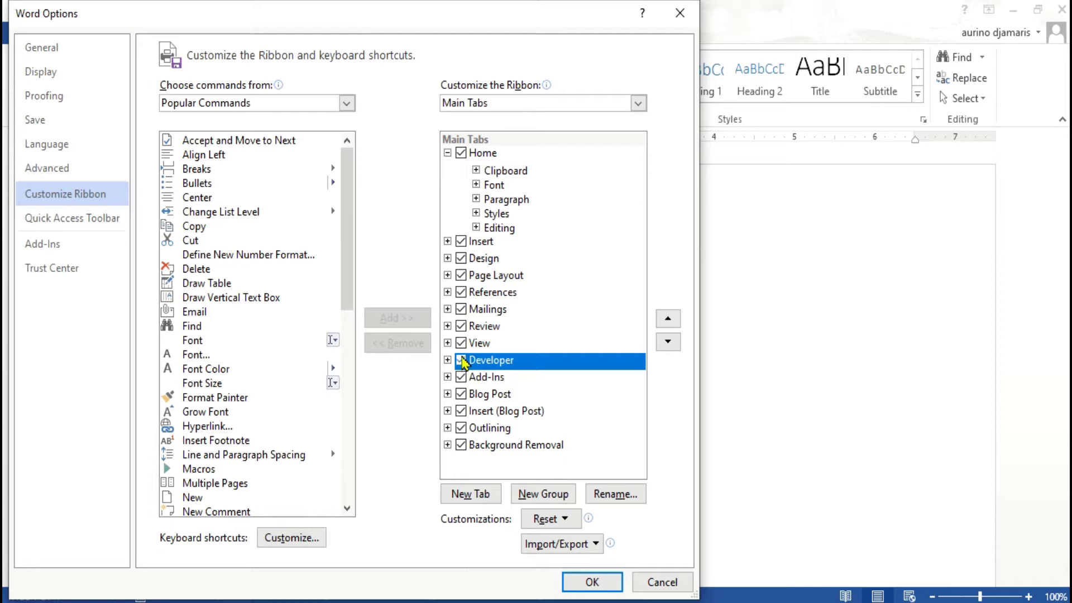
pyautogui.click(592, 582)
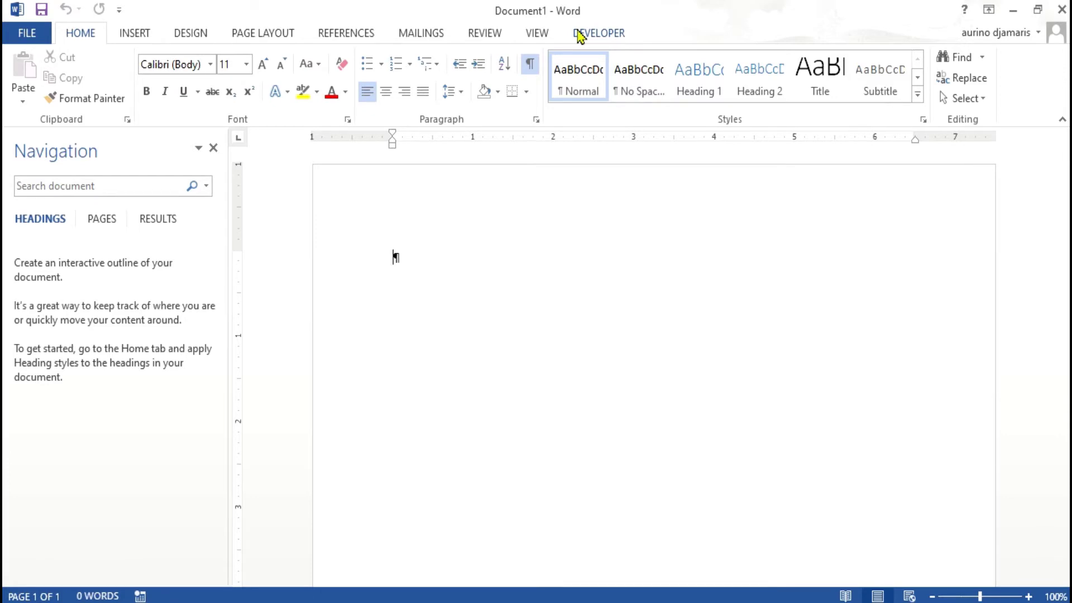
# - Switch to the Developer tab and type 'Masing' at the start of the document
pyautogui.click(626, 37)
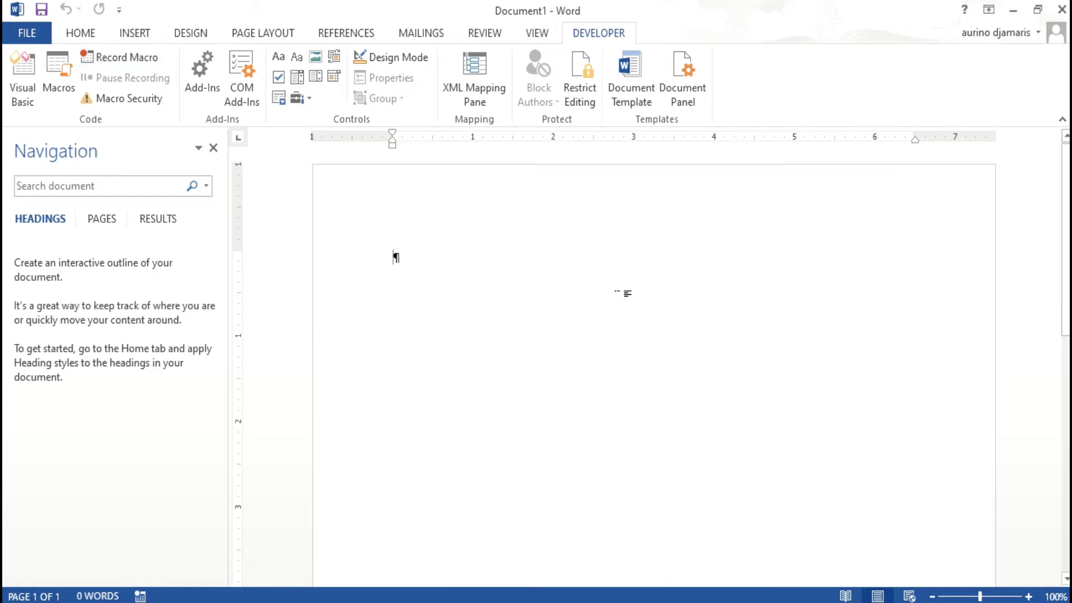
pyautogui.write('M')
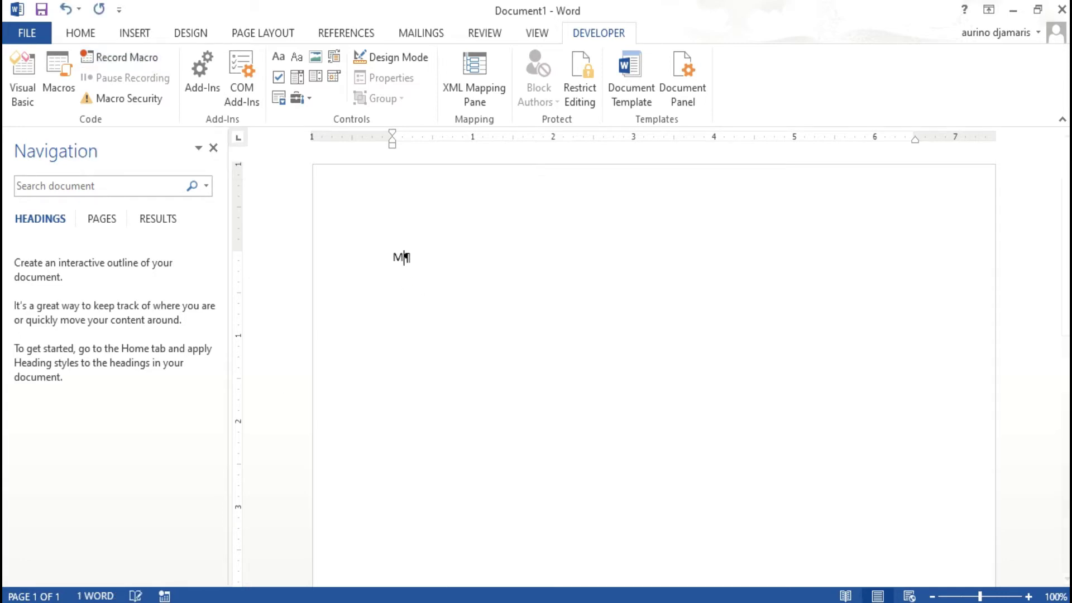
pyautogui.write('asing')
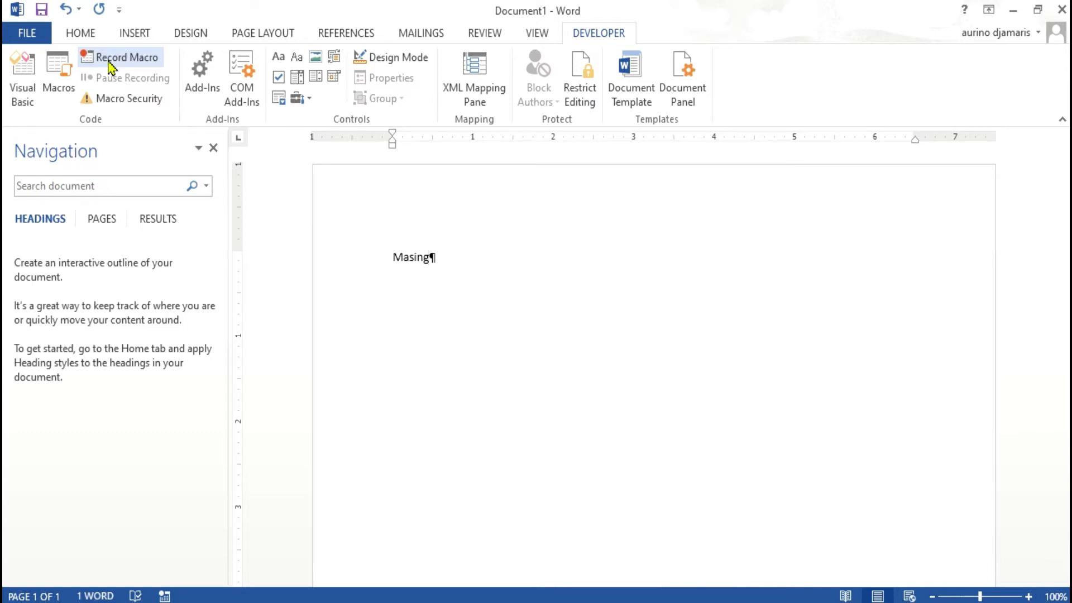
# - Record a new macro named KataUlang, replacing the existing one, with the Alt+U shortcut
pyautogui.click(108, 59)
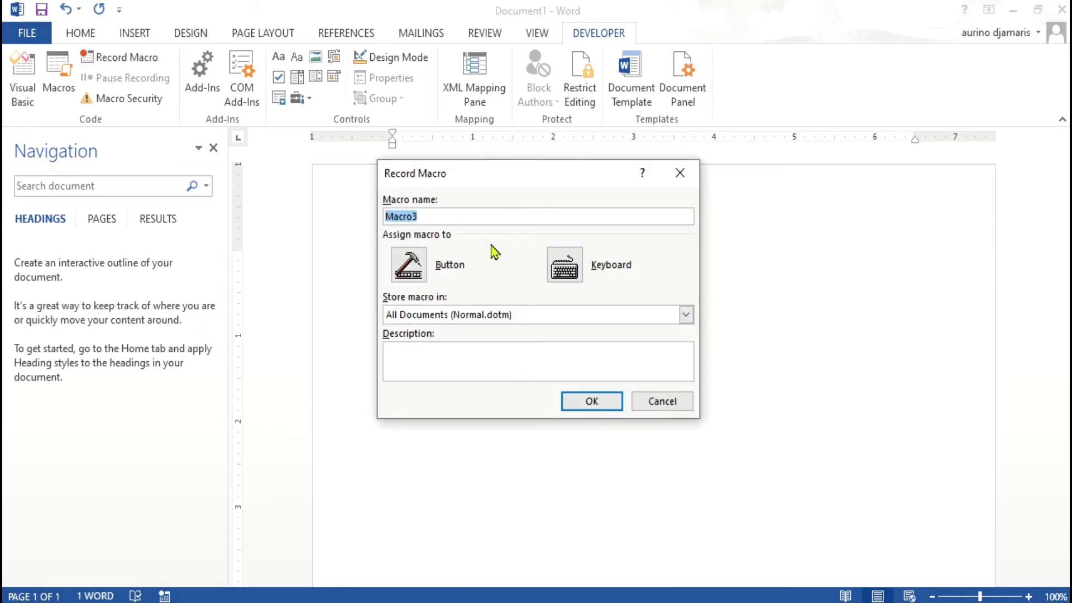
pyautogui.click(472, 215)
pyautogui.moveTo(471, 216); pyautogui.dragTo(326, 214)
pyautogui.write('KataU')
pyautogui.write('lang')
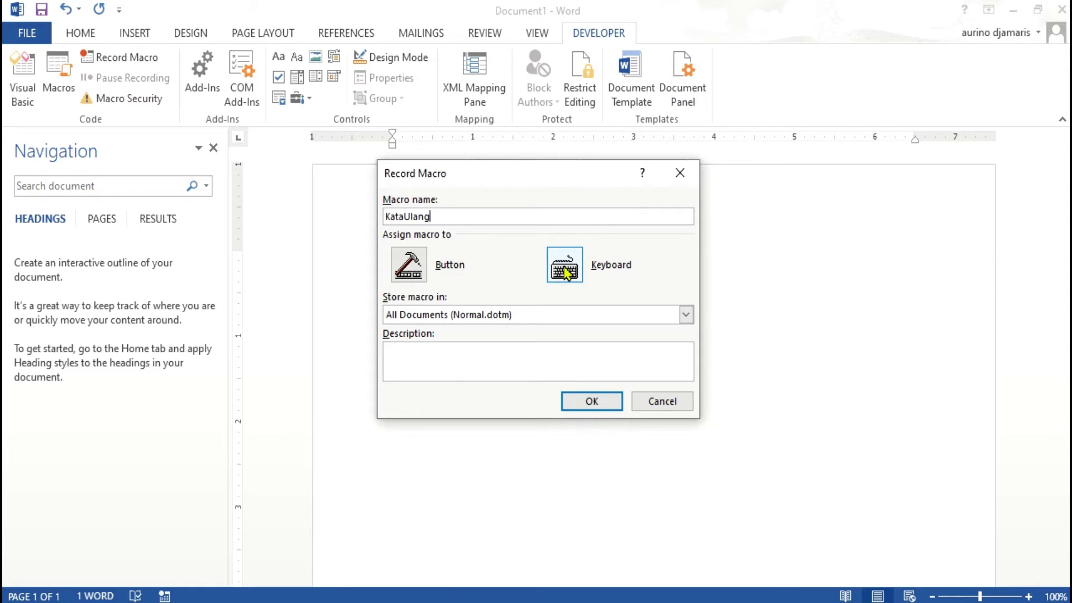
pyautogui.click(565, 273)
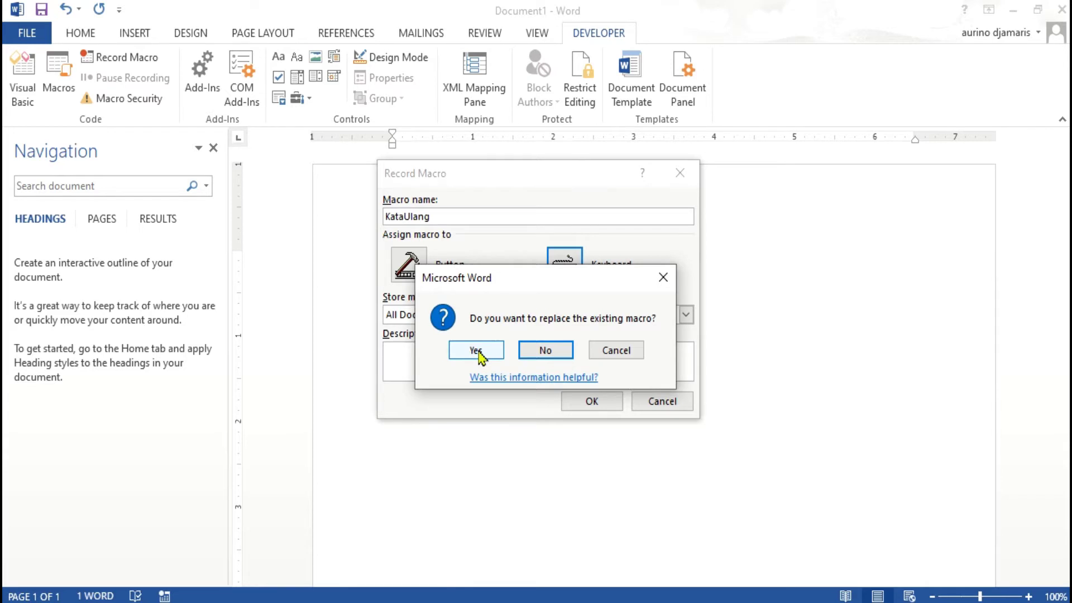
pyautogui.click(479, 352)
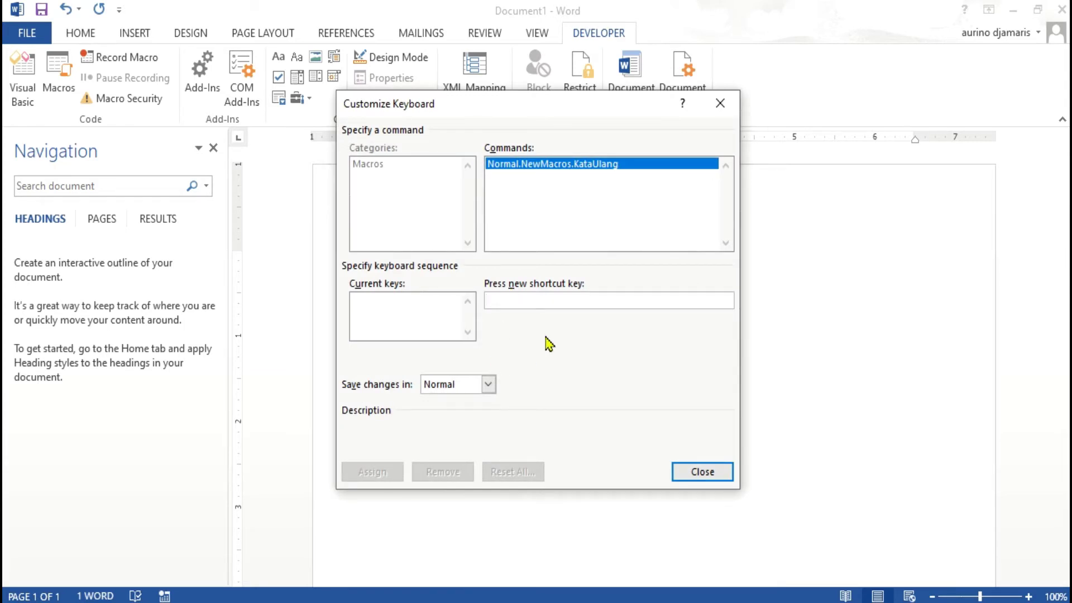
pyautogui.hotkey('alt', 'u')
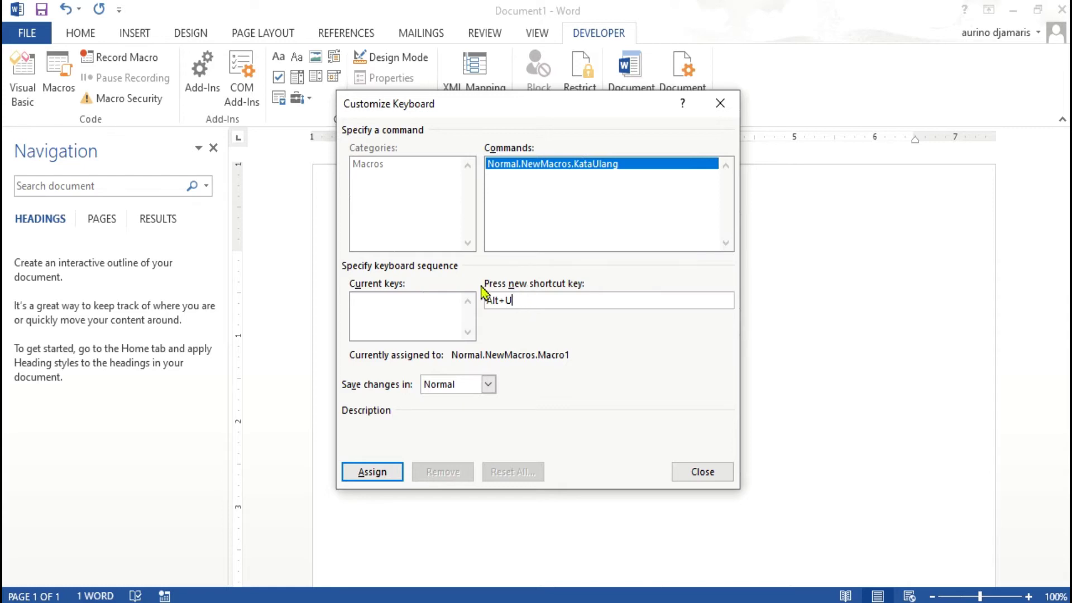
pyautogui.click(381, 478)
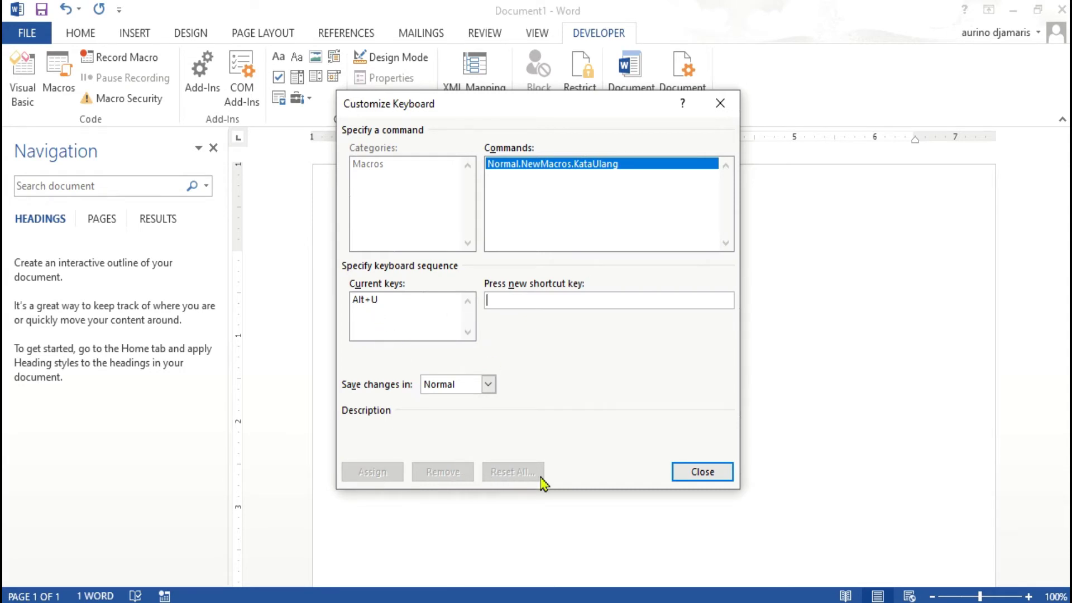
pyautogui.click(696, 472)
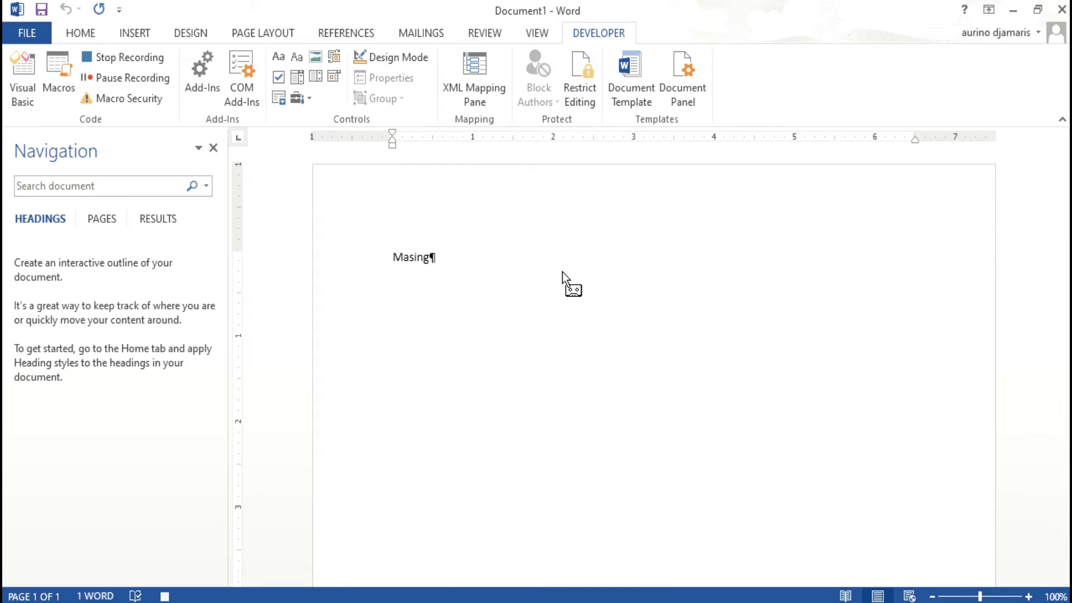
# - Append a hyphen and a pasted second 'Masing' so the line reads 'Masing-Masing'
pyautogui.hotkey('shift', 'Home')
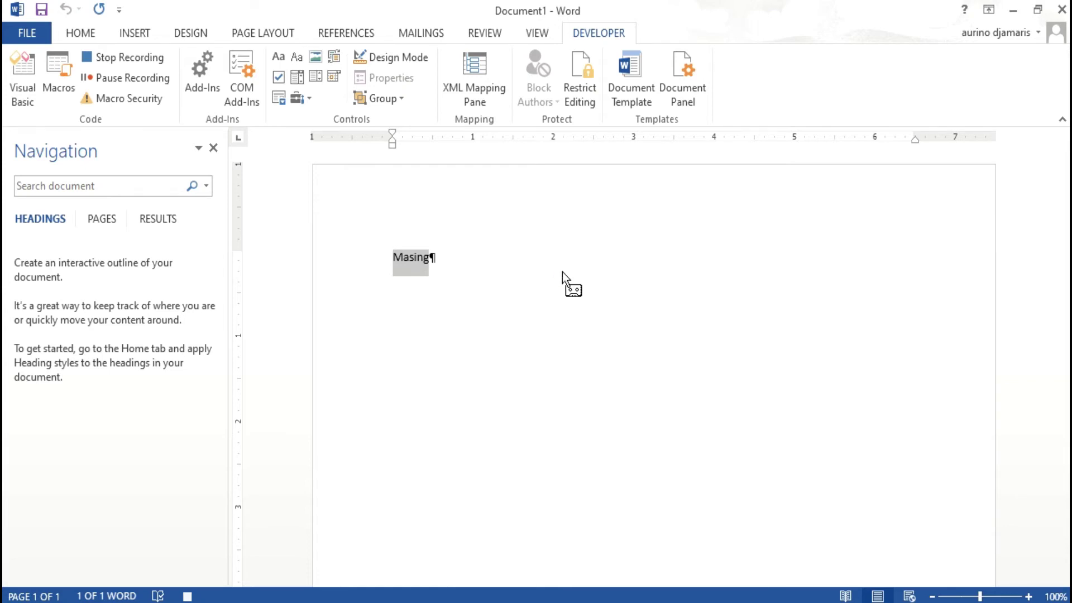
pyautogui.press('End')
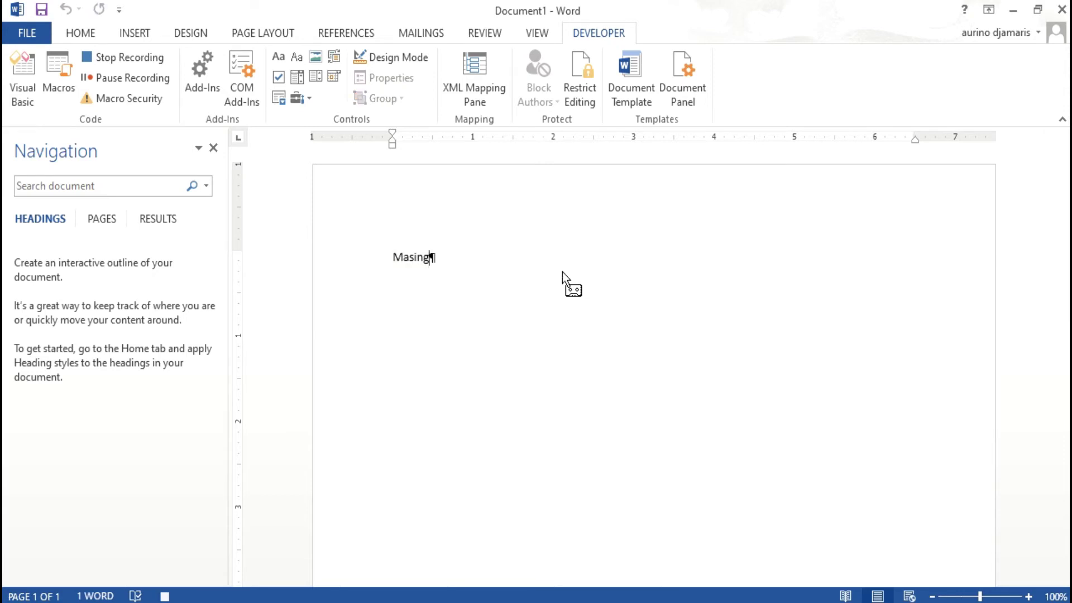
pyautogui.write('-')
pyautogui.write('Masing')
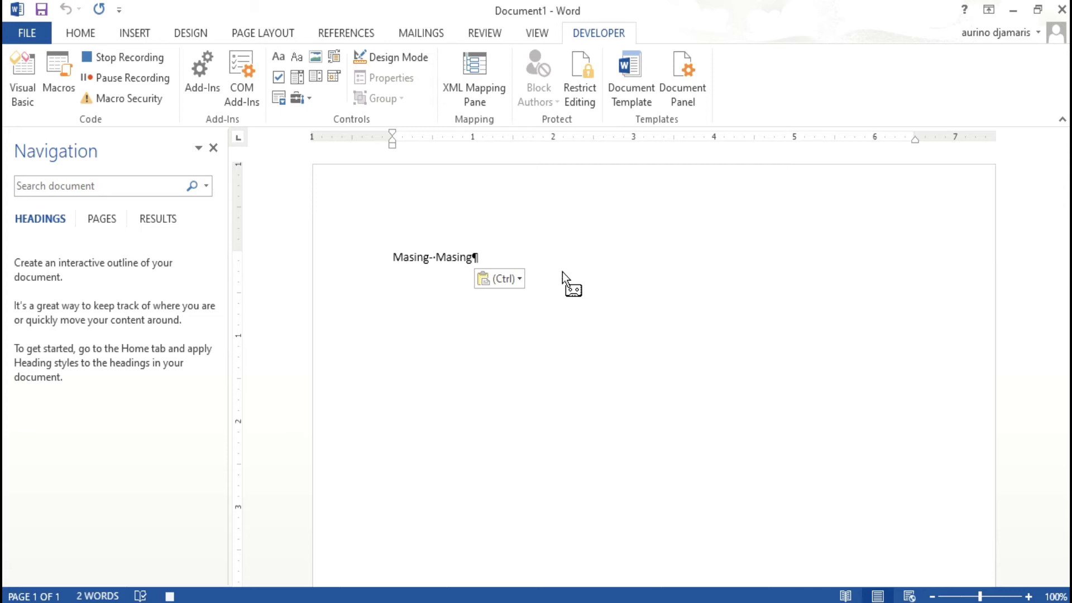
pyautogui.hotkey('ctrl', 'Left')
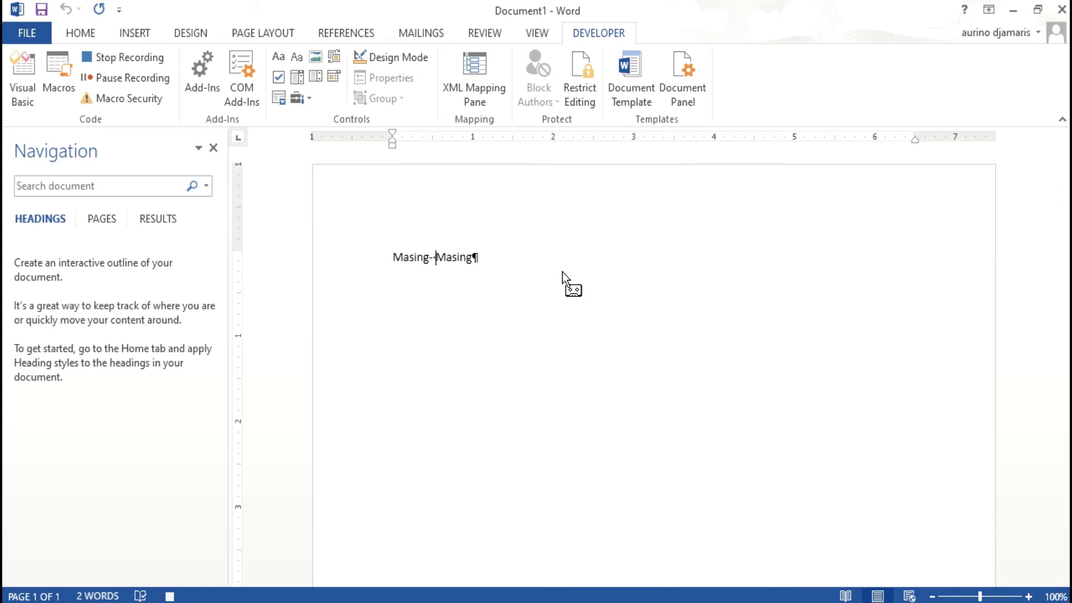
pyautogui.press('BackSpace')
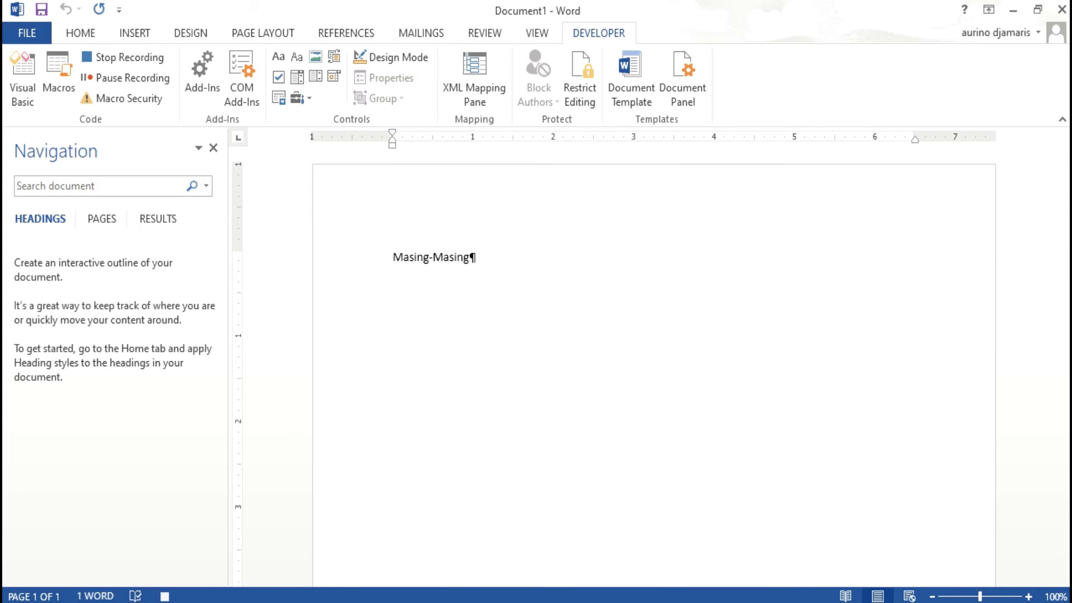
# - Lowercase the M of the second Masing to give 'Masing-masing'
pyautogui.hotkey('shift', 'Right')
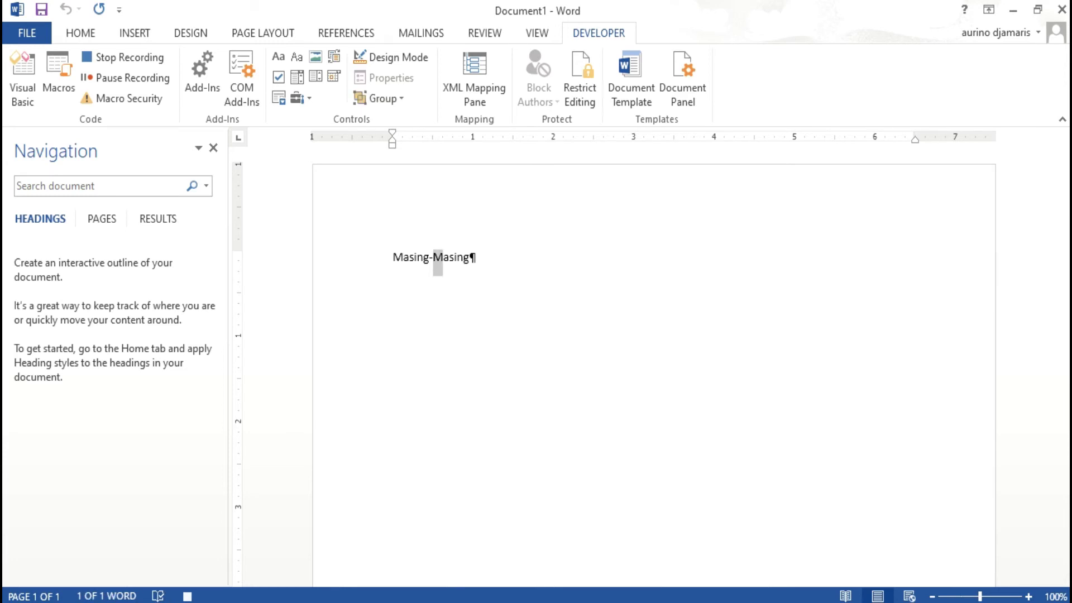
pyautogui.click(81, 34)
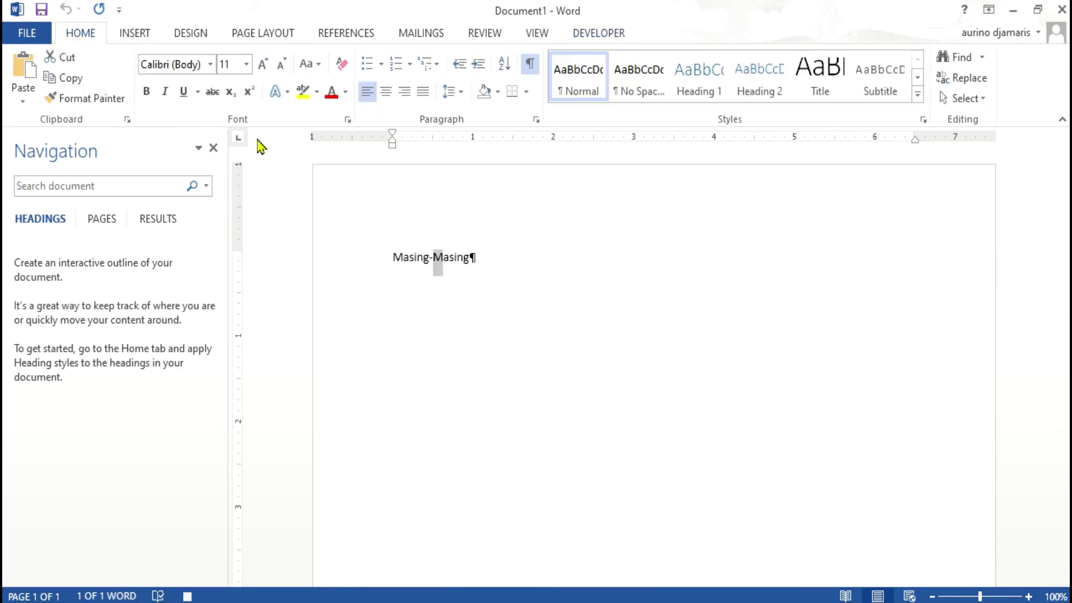
pyautogui.click(320, 65)
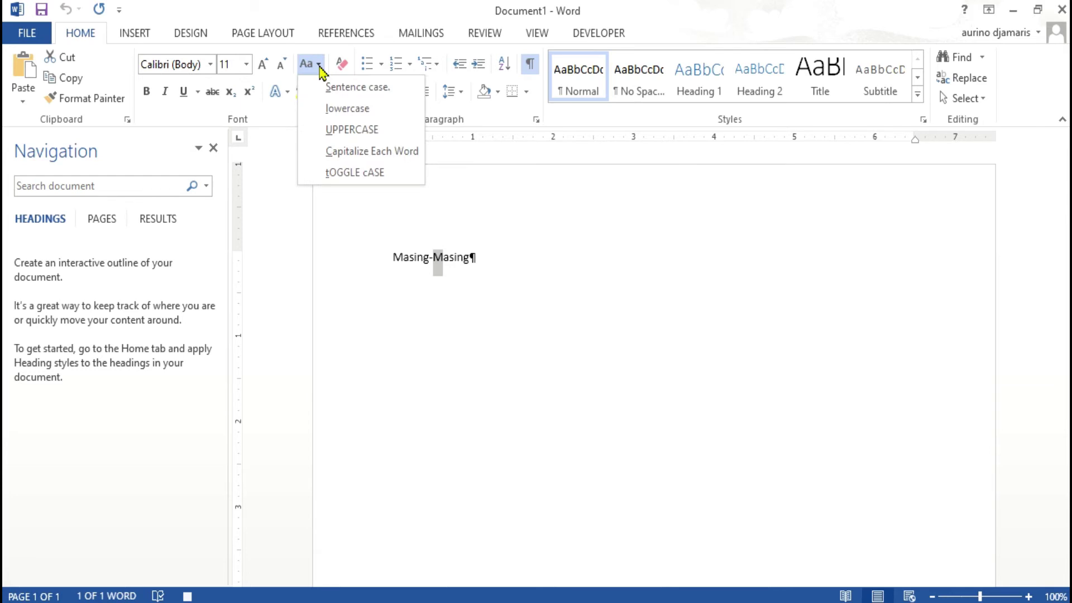
pyautogui.click(341, 109)
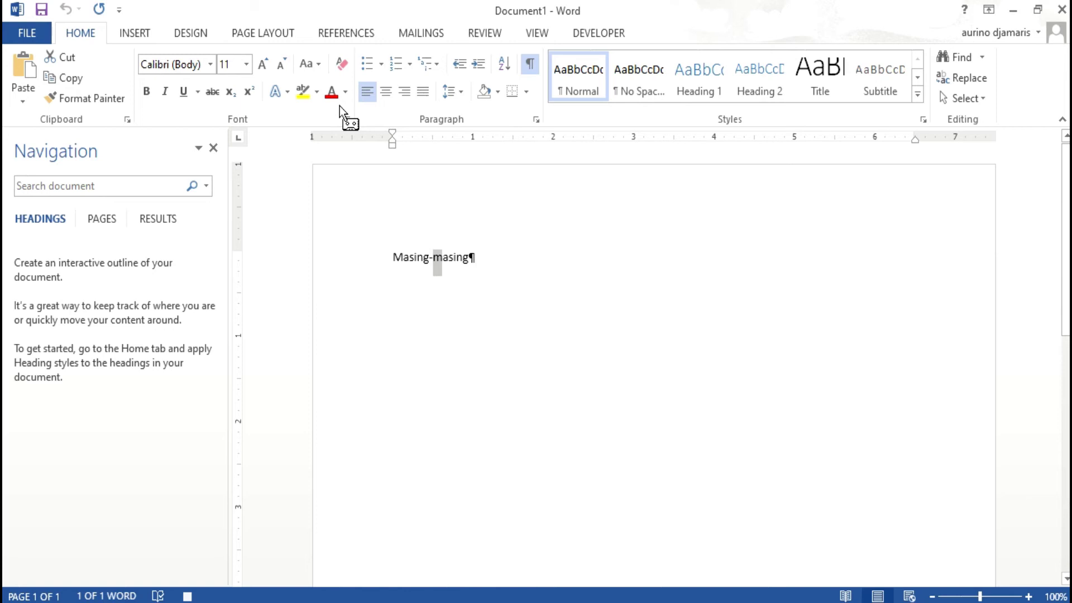
pyautogui.press('Right')
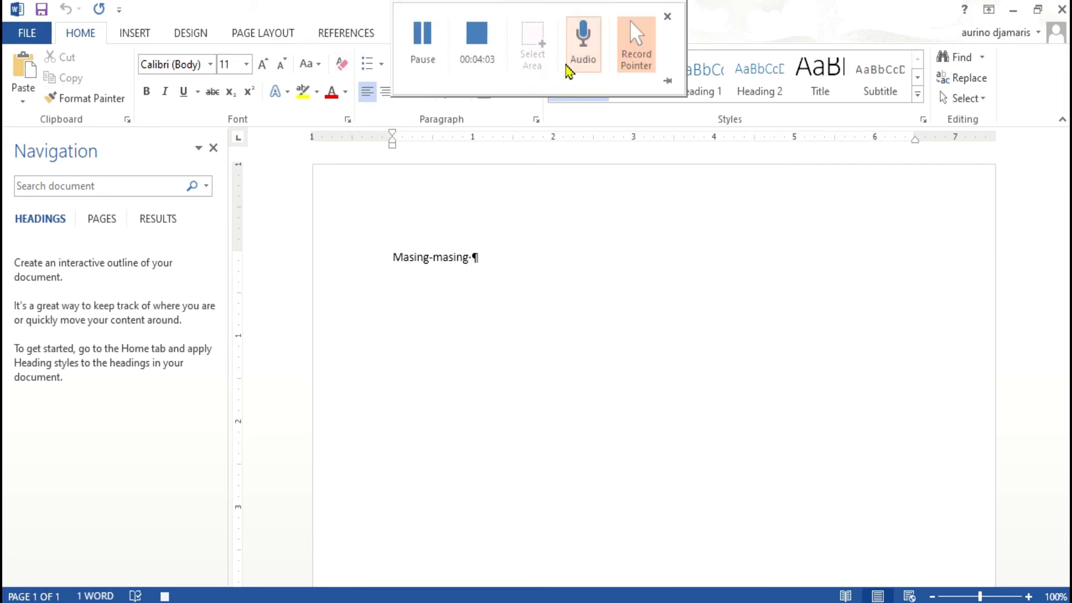
pyautogui.click(620, 33)
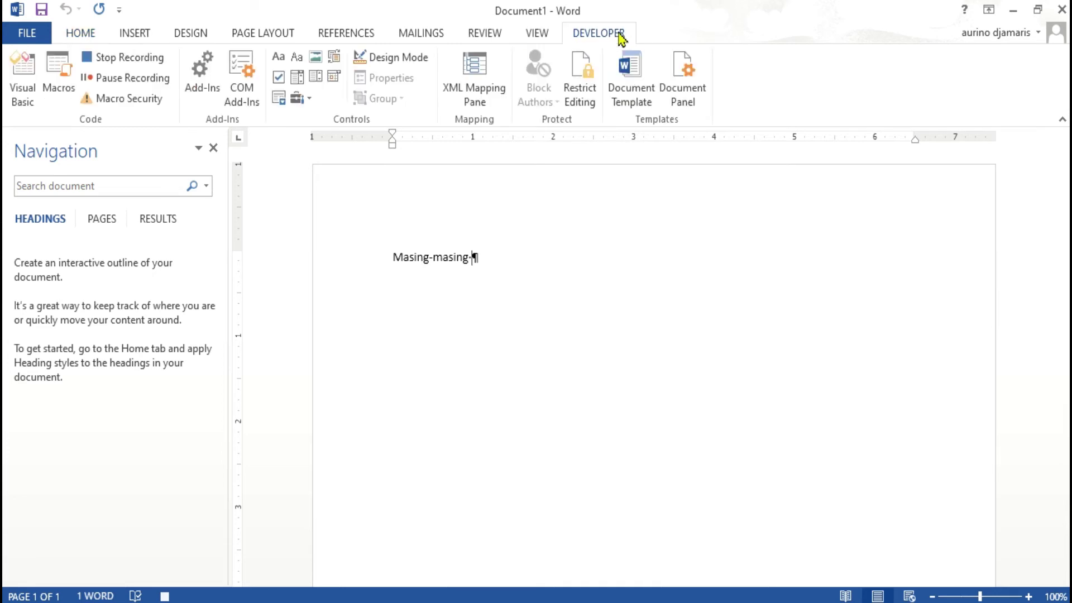
# - Stop the macro recording and add a new line reading 'Rumah-rumah'
pyautogui.click(127, 62)
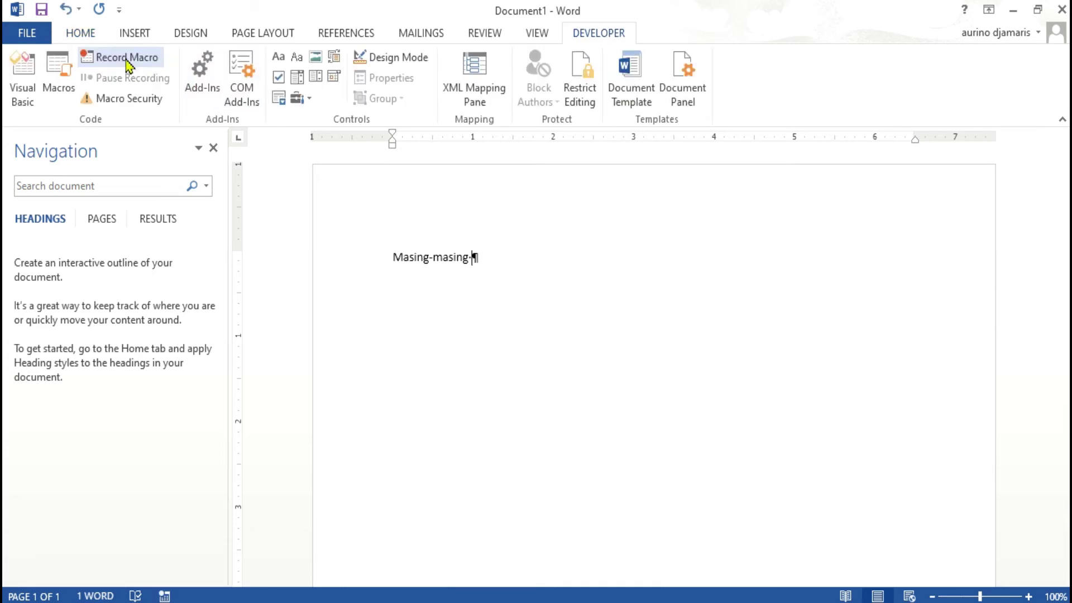
pyautogui.moveTo(580, 306)
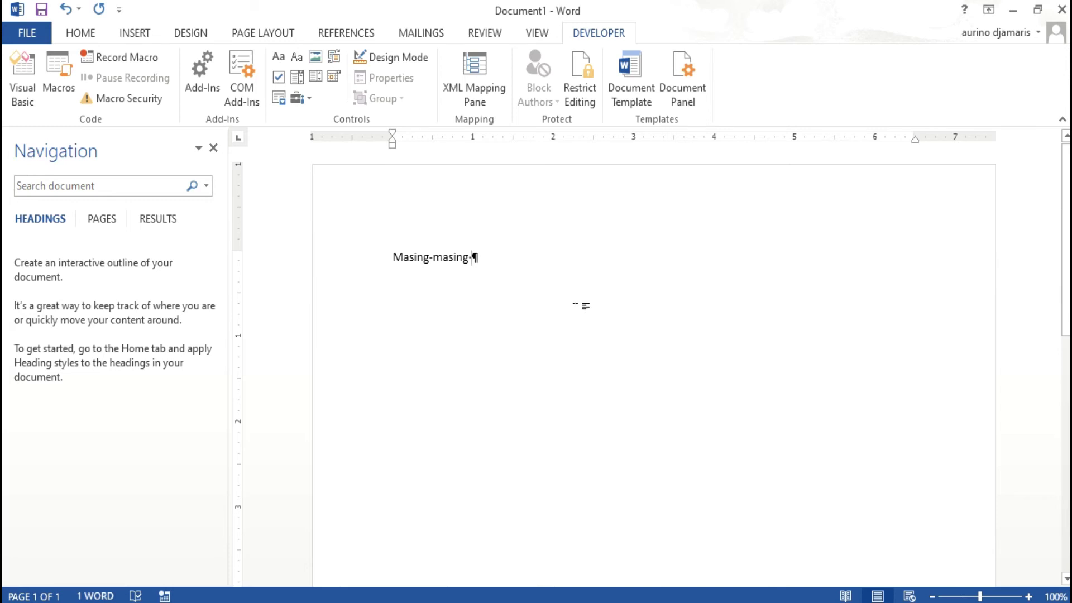
pyautogui.press('Return')
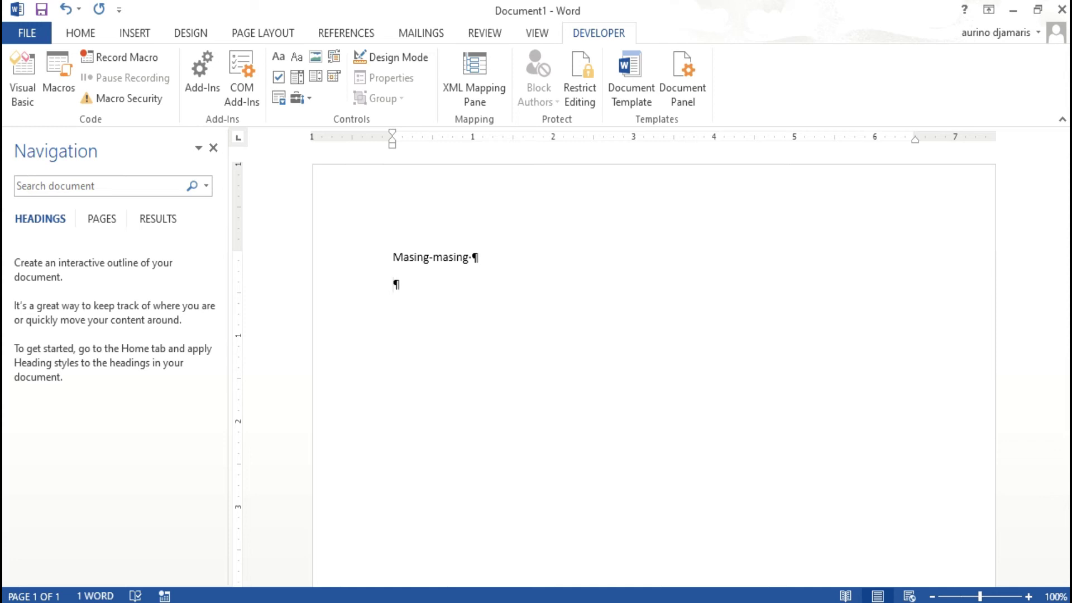
pyautogui.write('Ru')
pyautogui.write('mah')
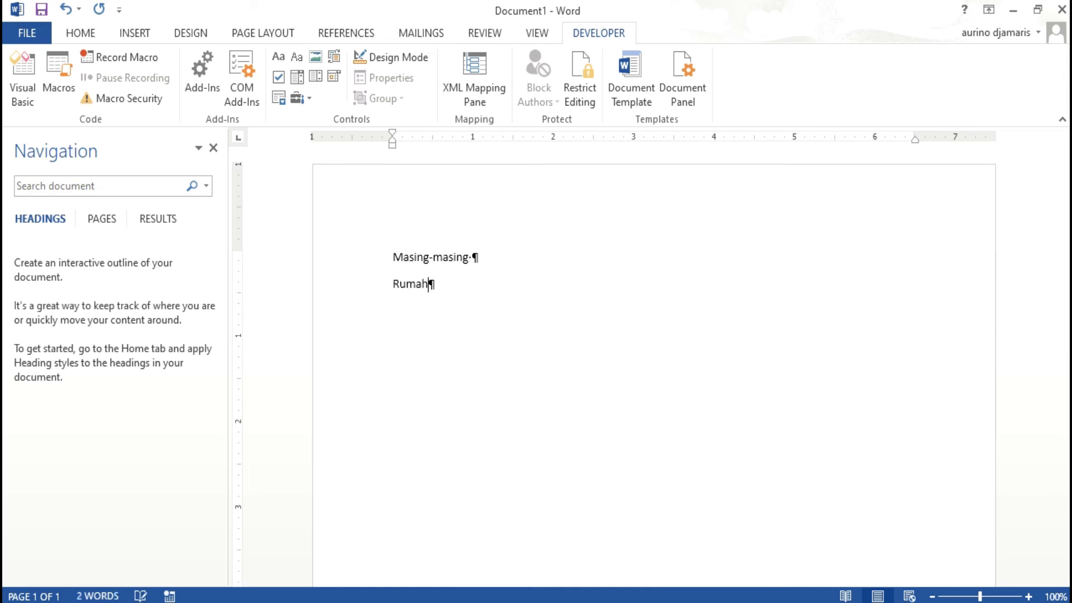
pyautogui.write('-rumah')
pyautogui.click(34, 75)
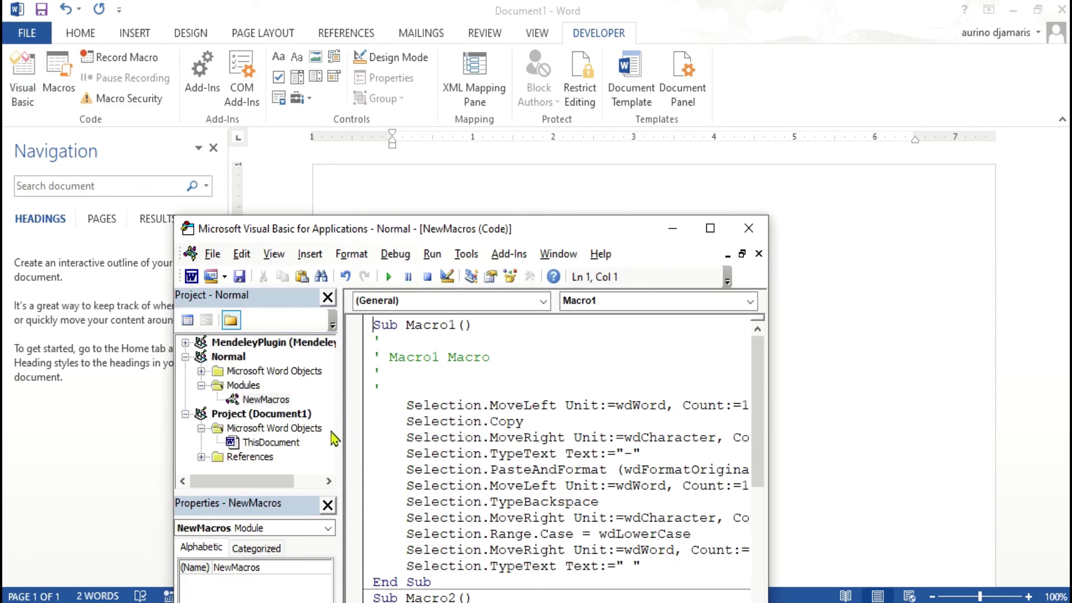
pyautogui.scroll(-3, 502, 422)
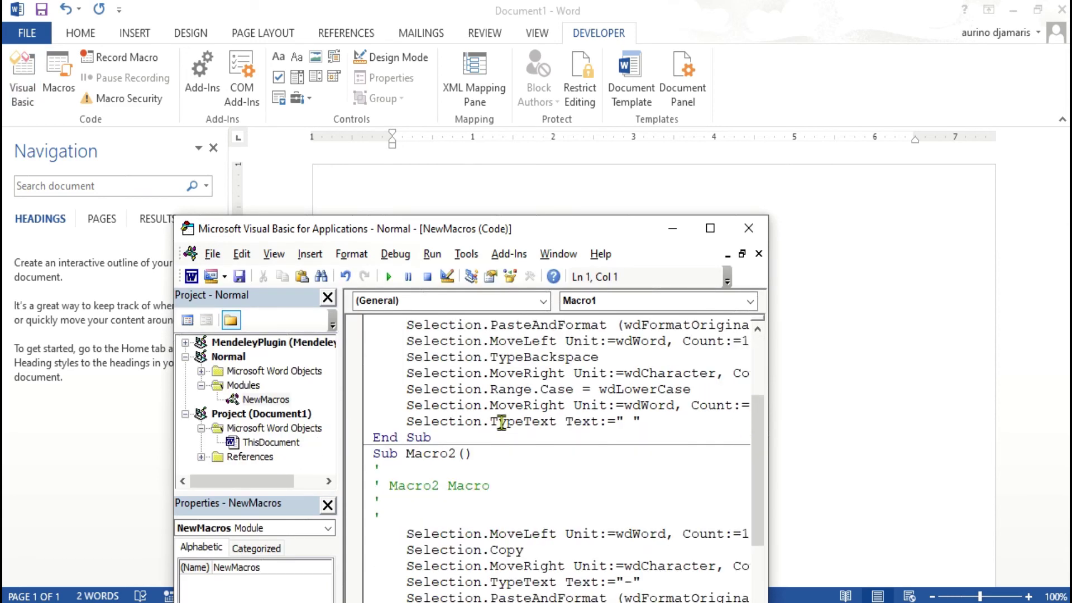
pyautogui.scroll(-1, 502, 422)
pyautogui.scroll(-2, 502, 423)
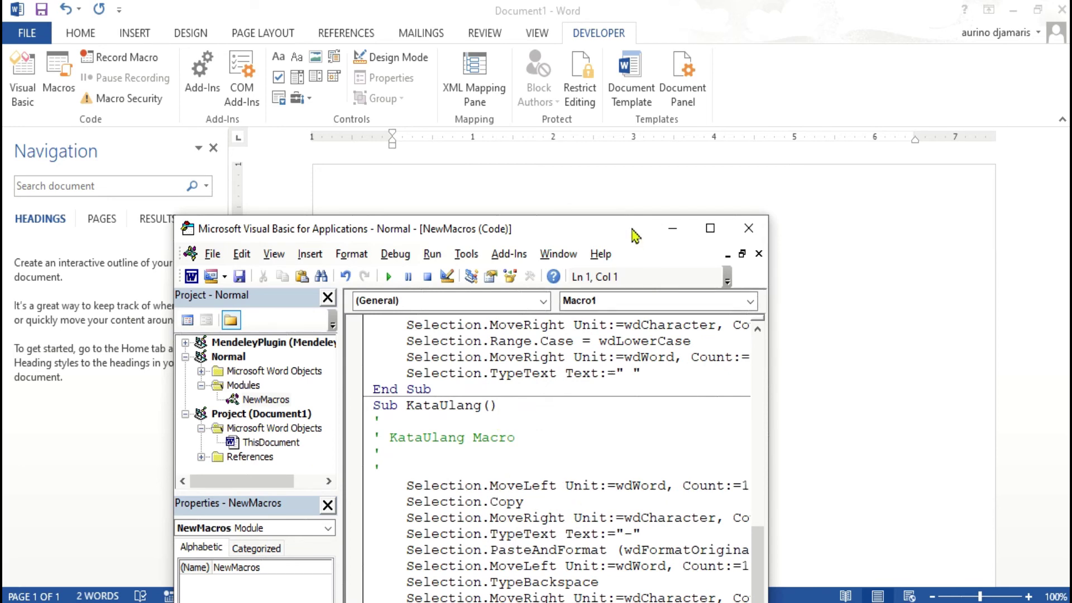
pyautogui.moveTo(634, 234); pyautogui.dragTo(634, 86)
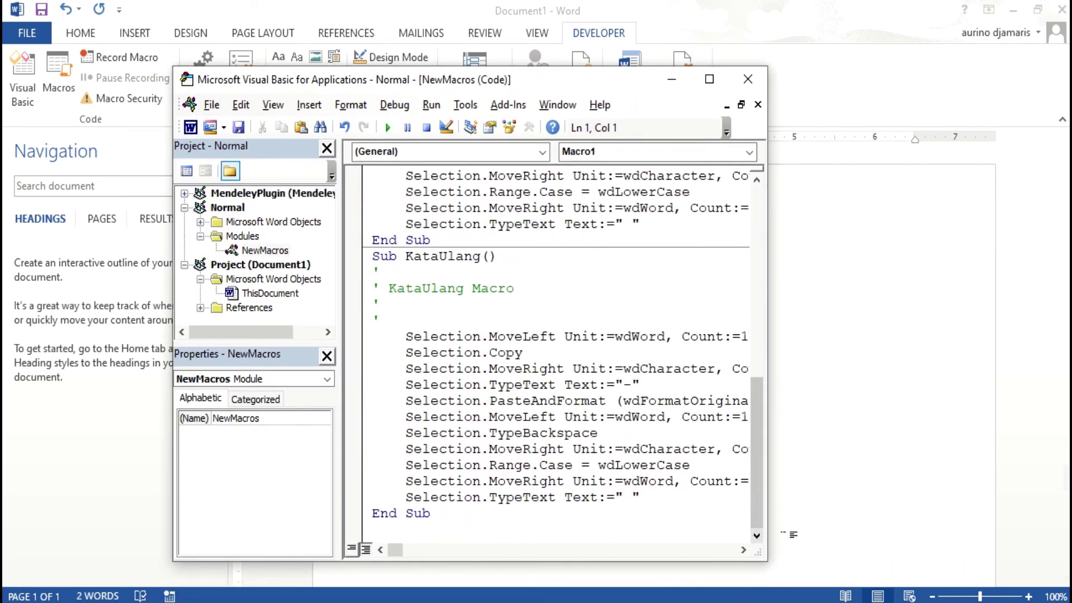
pyautogui.moveTo(767, 505); pyautogui.dragTo(1015, 511)
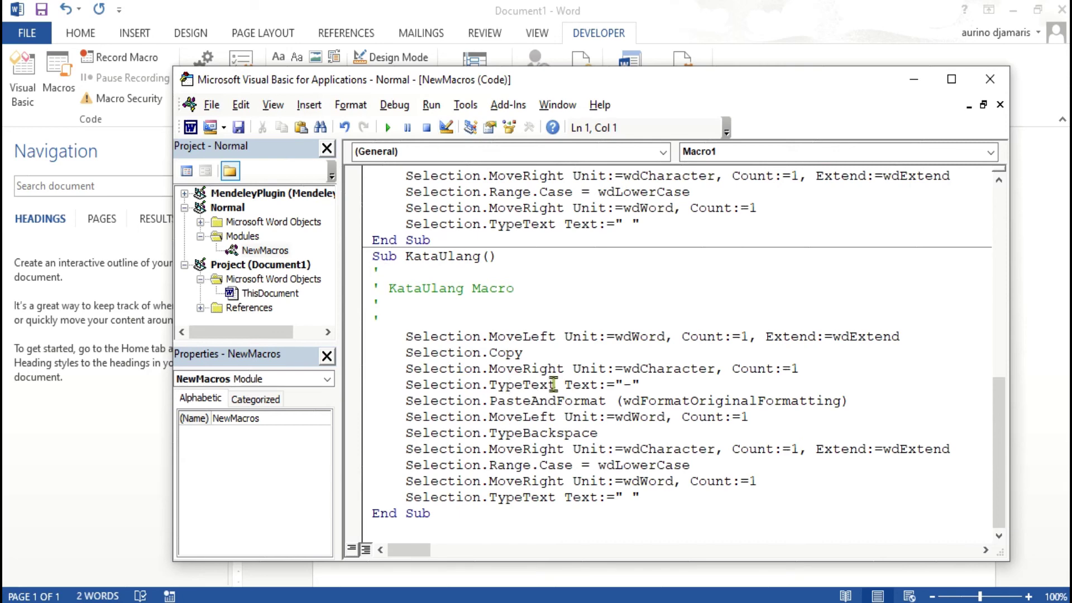
pyautogui.click(991, 79)
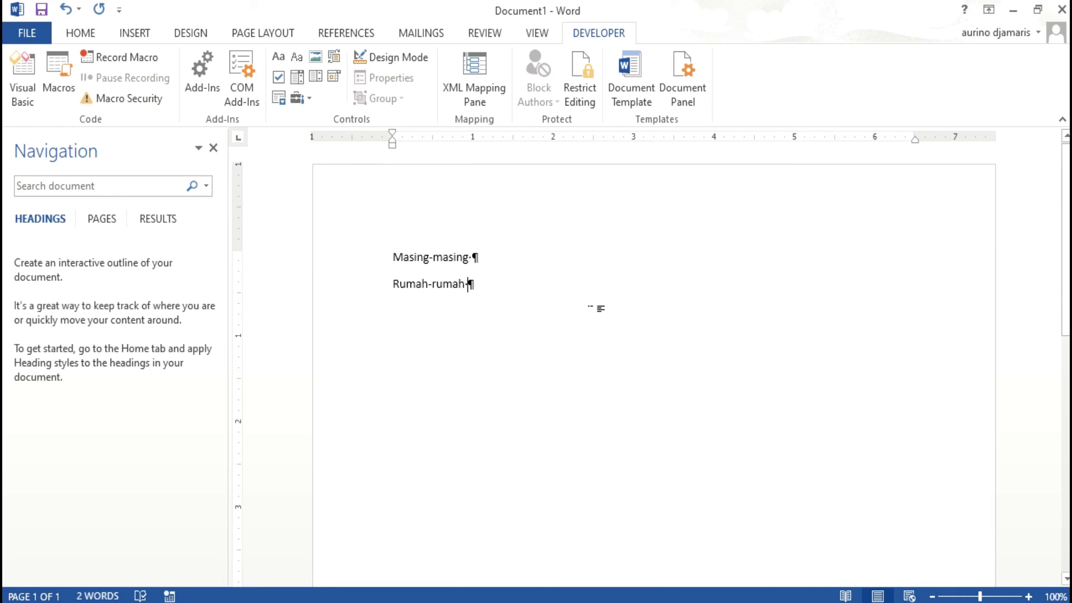
# - Rewrite the second line as 'Penderita covid dirawat rumah-rumah yang telah disediakan' using the macro
pyautogui.write('Para')
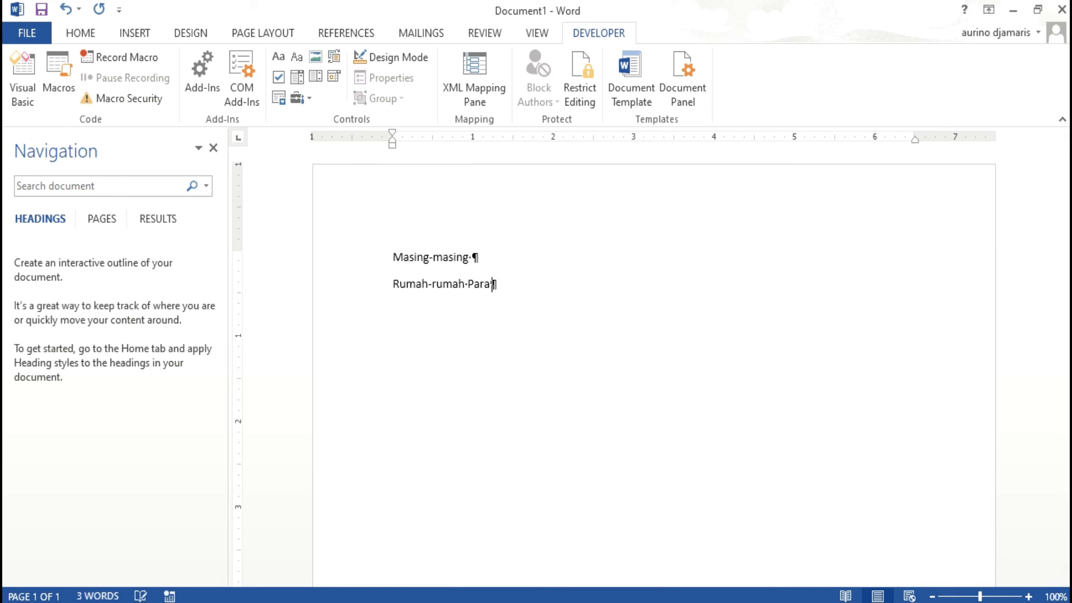
pyautogui.press('BackSpace')
pyautogui.press('BackSpace')
pyautogui.press('BackSpace')
pyautogui.press('BackSpace')
pyautogui.press('BackSpace')
pyautogui.press('BackSpace')
pyautogui.press('BackSpace')
pyautogui.press('BackSpace')
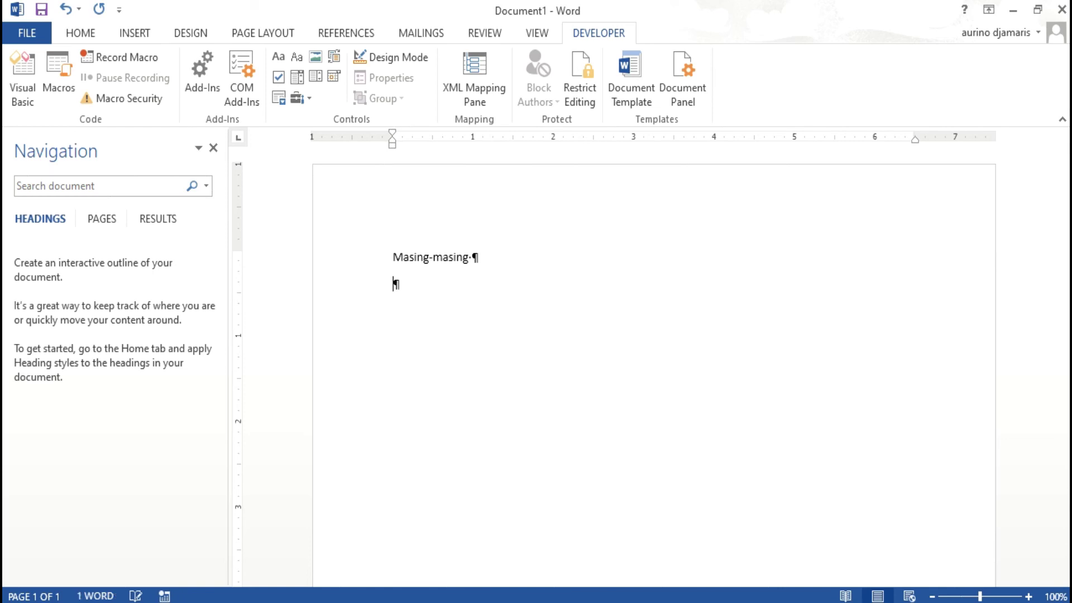
pyautogui.write('Penderita ')
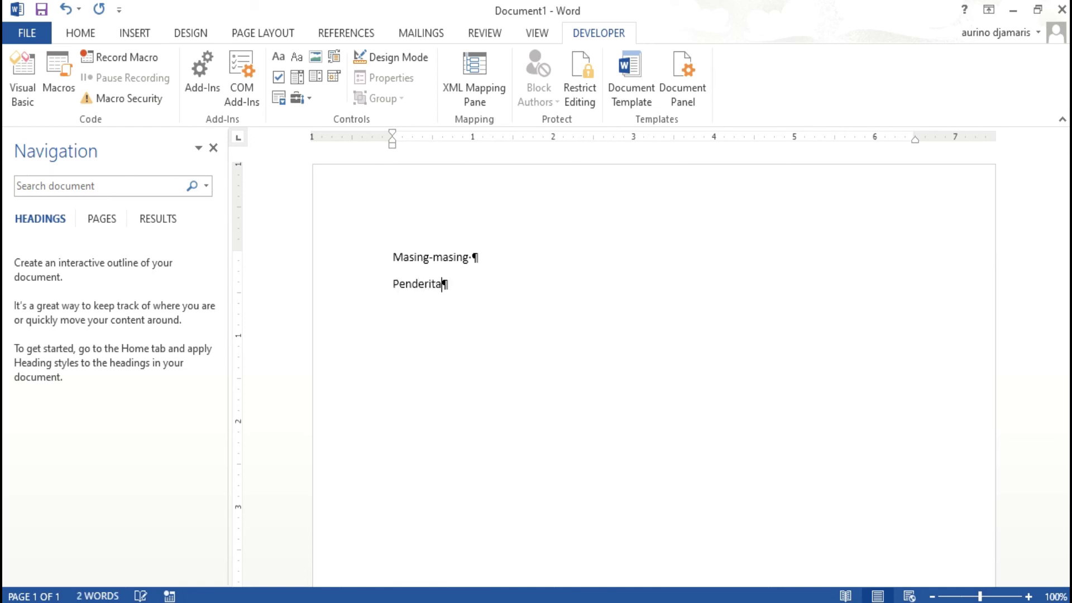
pyautogui.write('cov')
pyautogui.write('id')
pyautogui.write(' dirawa ')
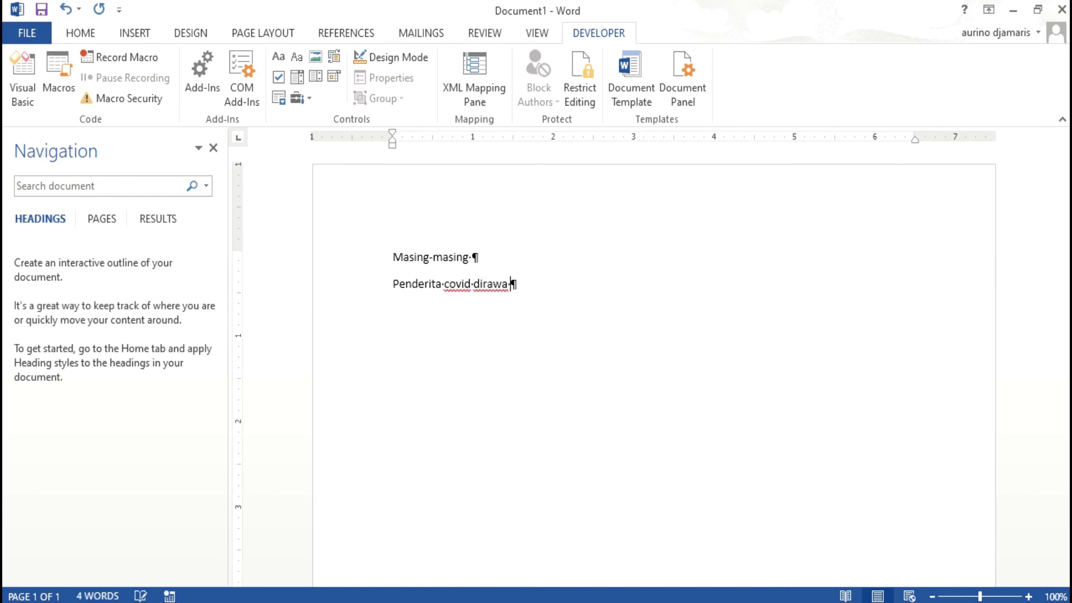
pyautogui.write('t ')
pyautogui.write('rumah')
pyautogui.write('-rumah')
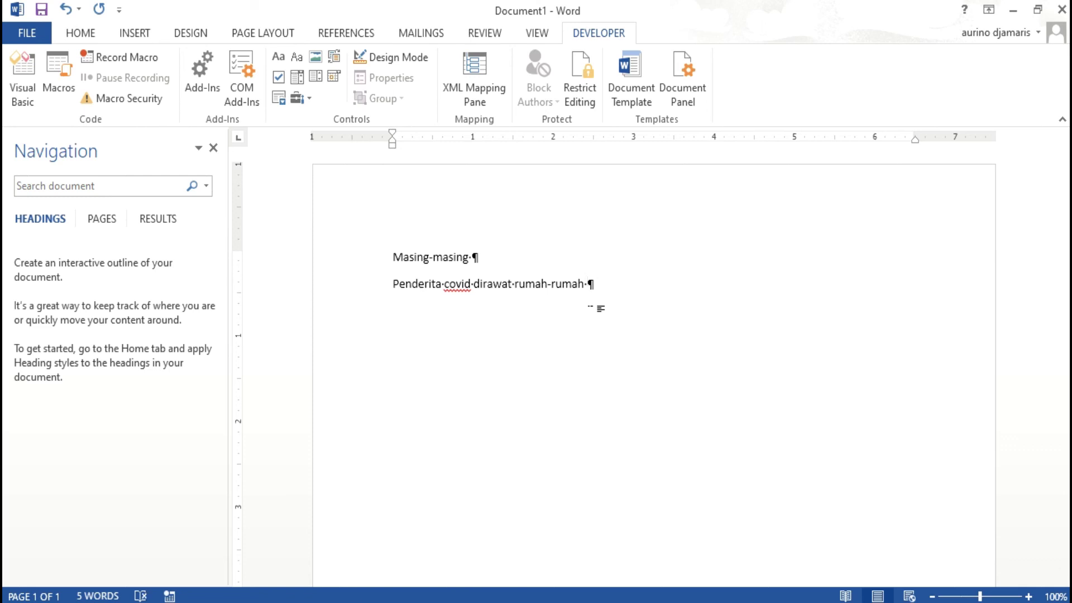
pyautogui.write('yang te')
pyautogui.write('lah disedi')
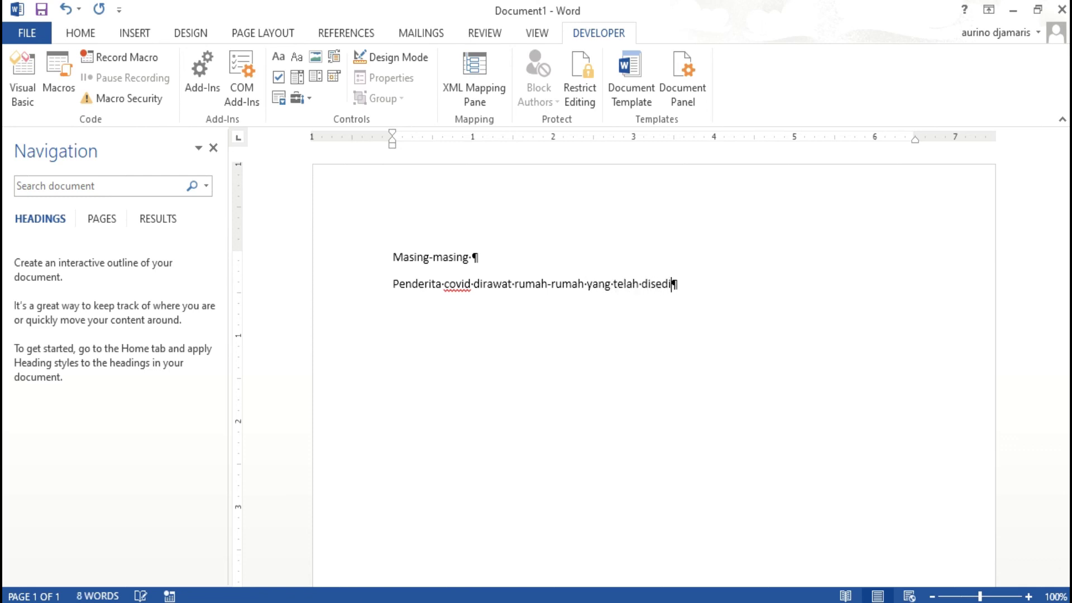
pyautogui.write('aka')
pyautogui.write('n')
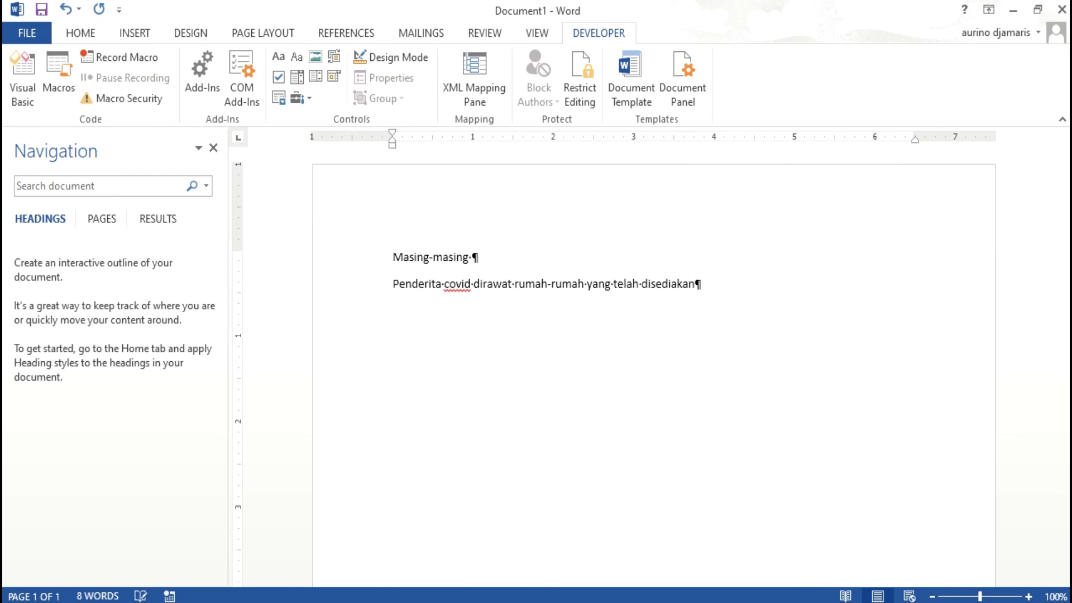